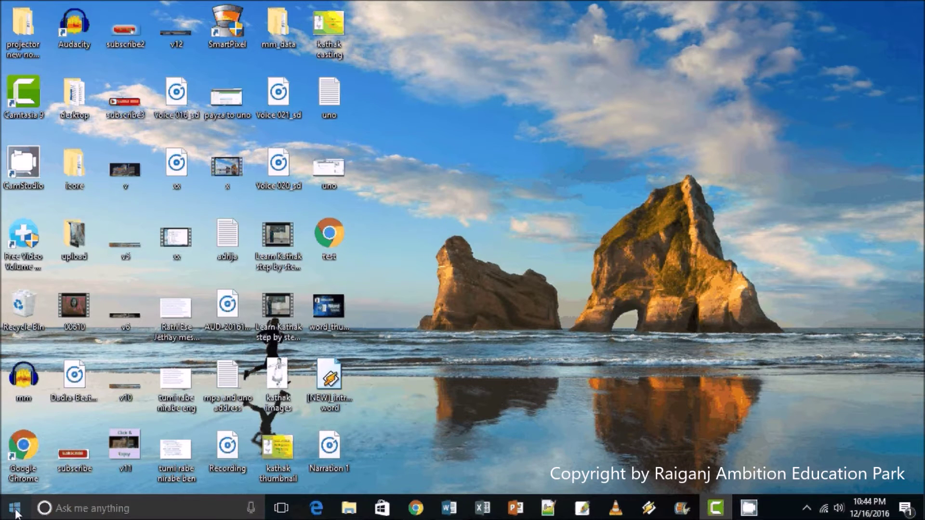
Step: Launch Word 2016 from the Start menu's Most used list and create a blank document
left_click(17, 513)
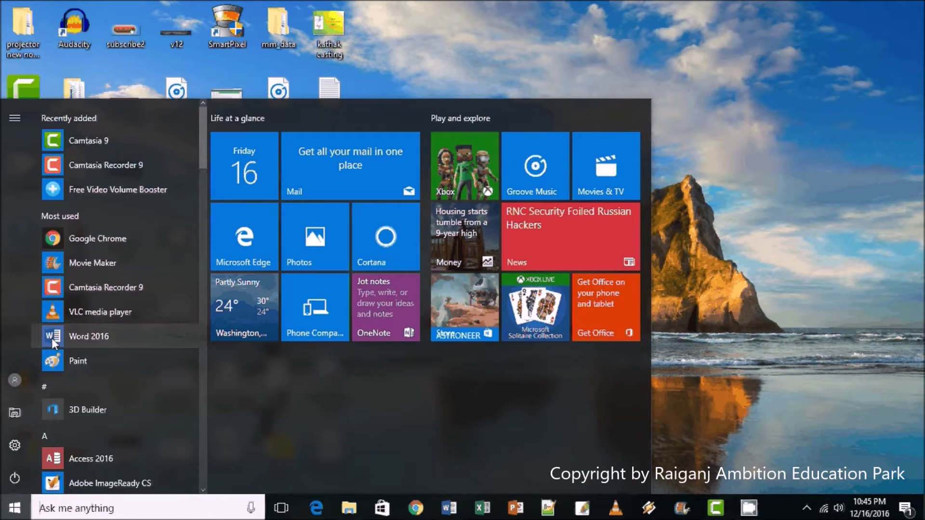
left_click(89, 336)
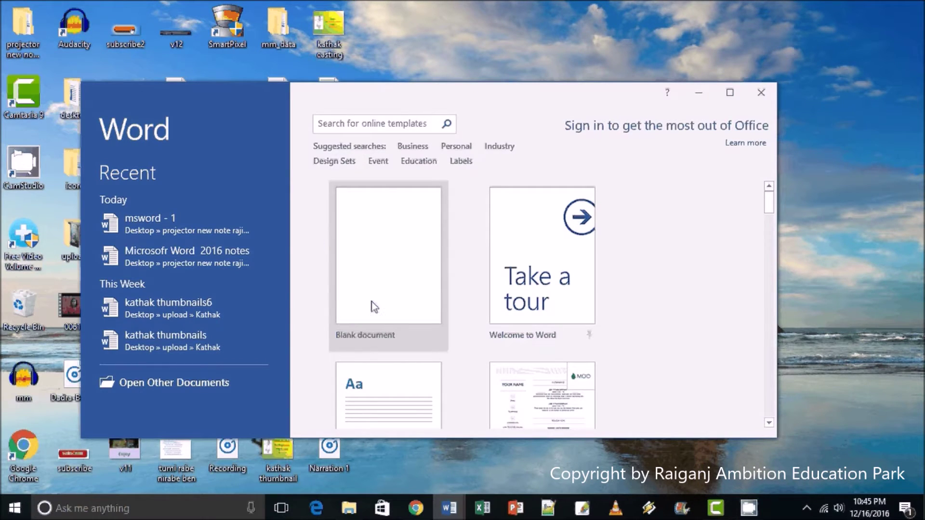
left_click(379, 269)
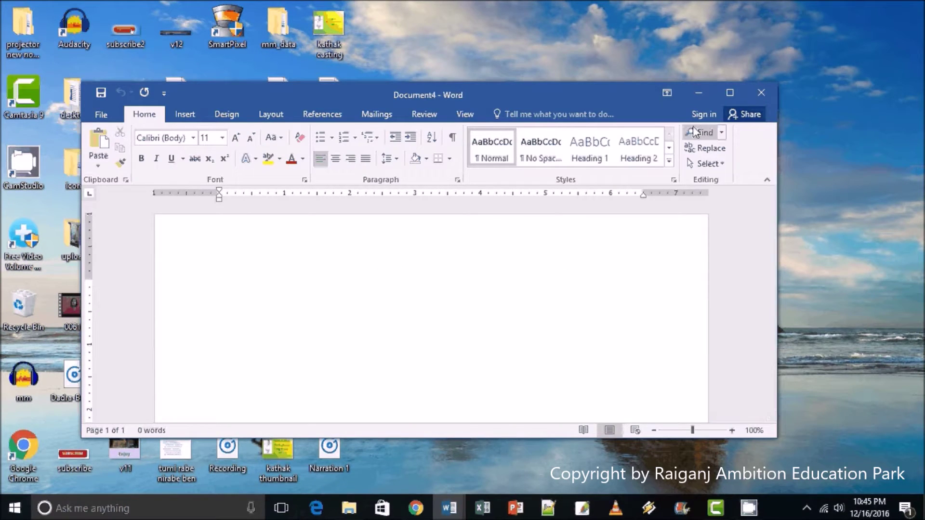
Step: Maximize the Document4 window, then switch to the msword - 1 notes document
left_click(730, 93)
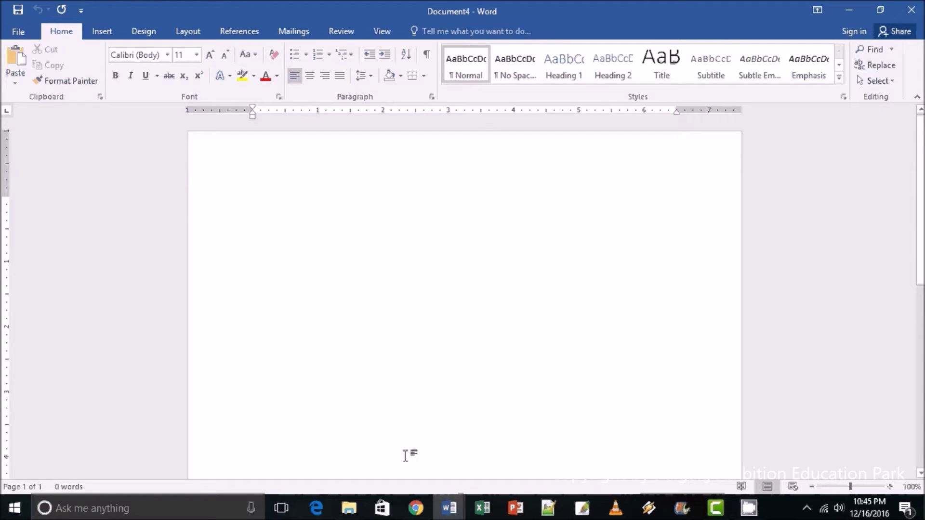
left_click(447, 510)
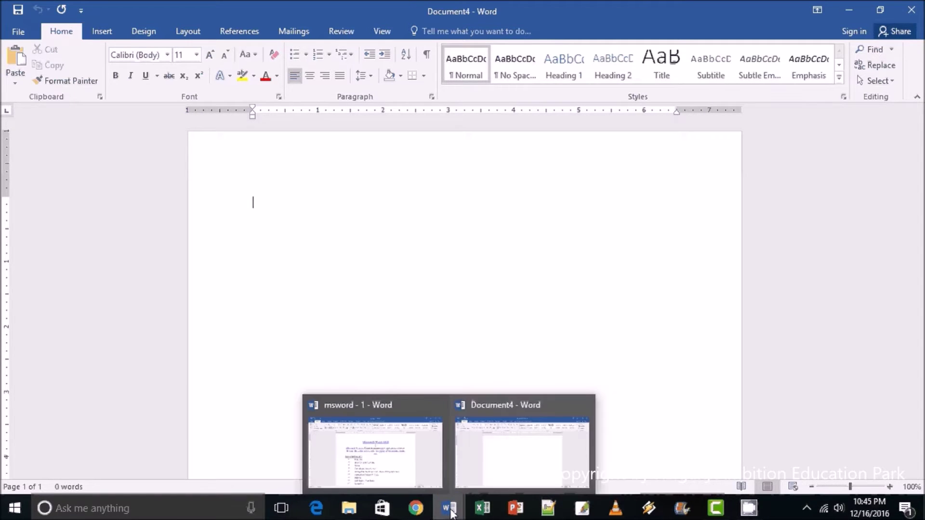
left_click(386, 467)
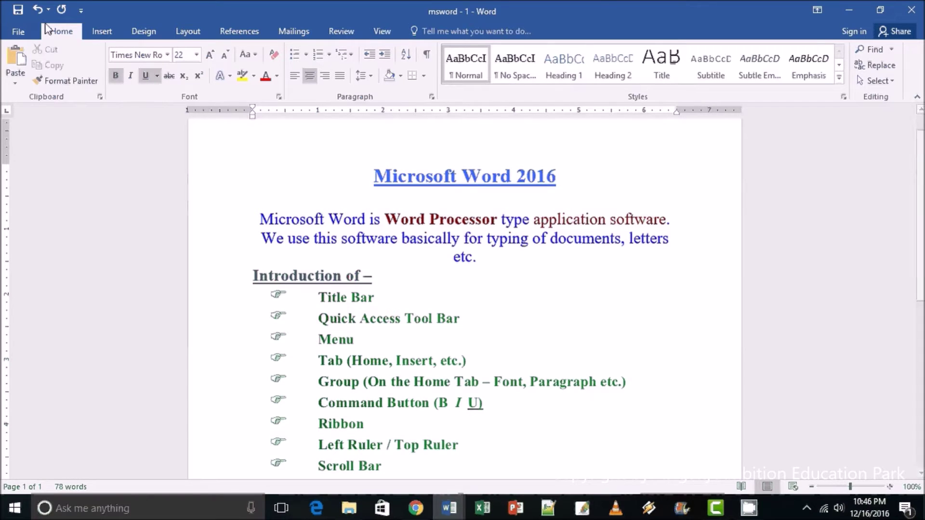
Step: Open the File backstage Info page for msword - 1
left_click(18, 31)
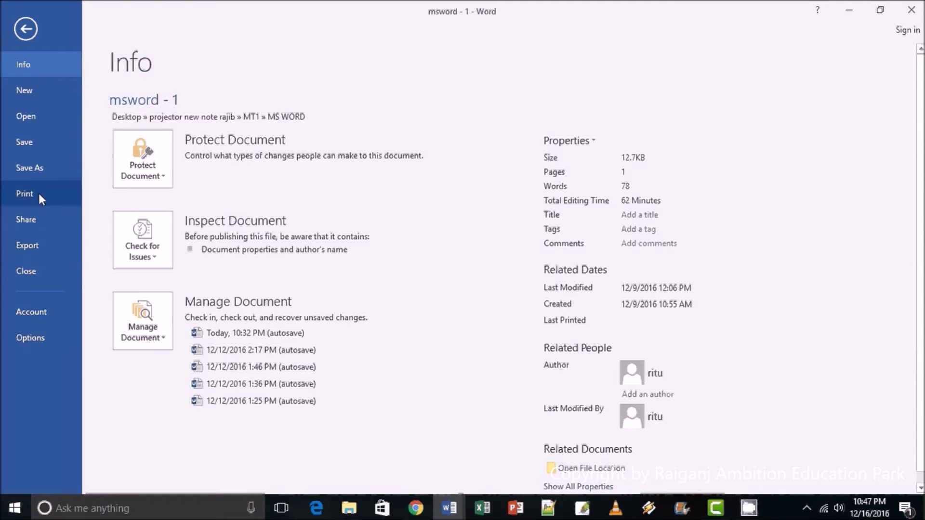
left_click(25, 29)
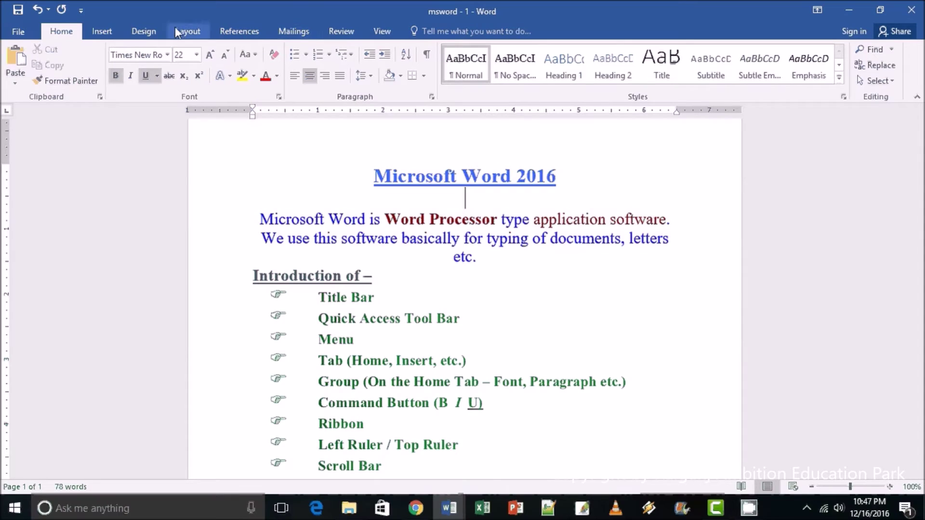
left_click(98, 34)
left_click(140, 33)
Step: Compare the Insert and Home ribbon tabs, finishing on Insert, and scroll the notes down
left_click(103, 35)
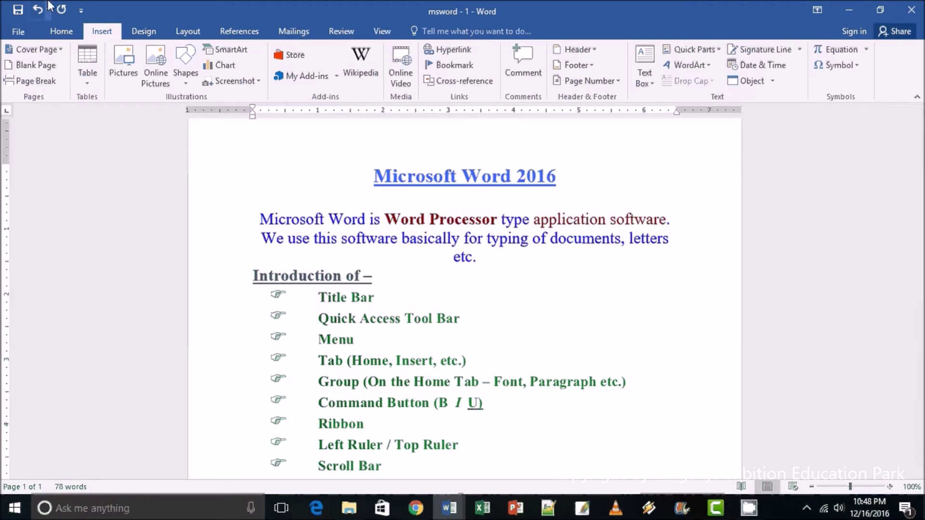
left_click(59, 33)
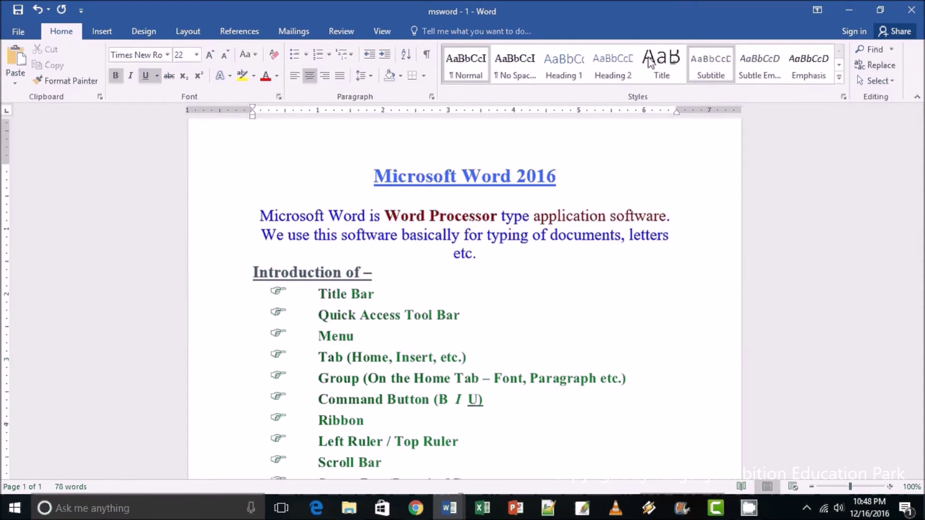
left_click(100, 32)
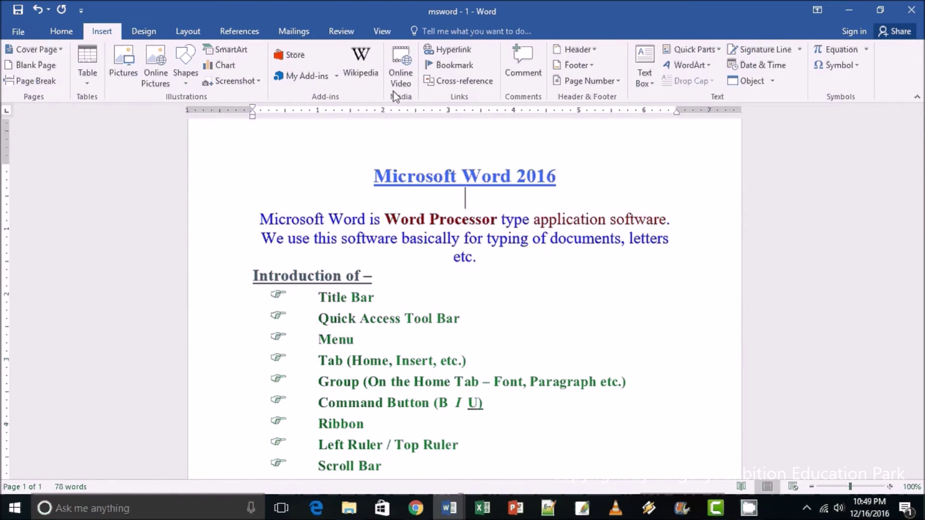
scroll(401, 306, "down", 1)
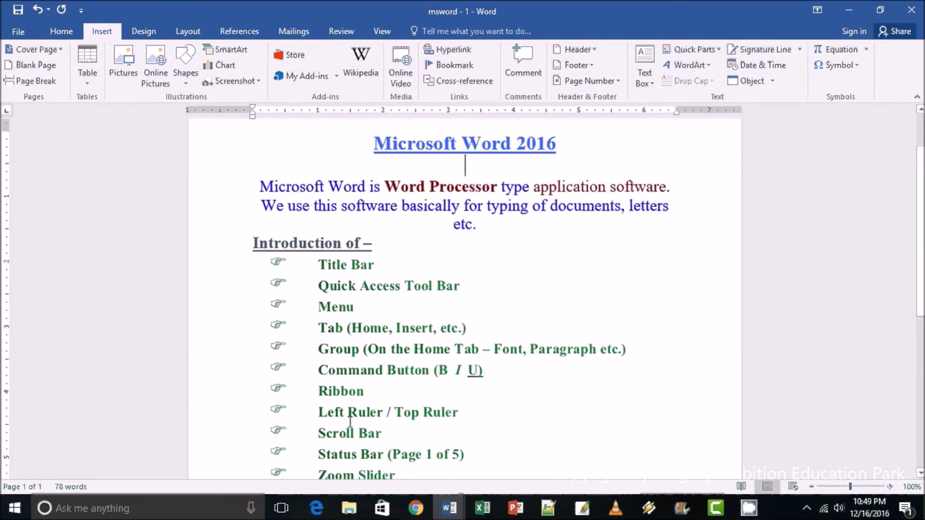
Step: Scroll the notes down past Status Bar and Zoom Slider until Work Space appears
scroll(350, 422, "down", 1)
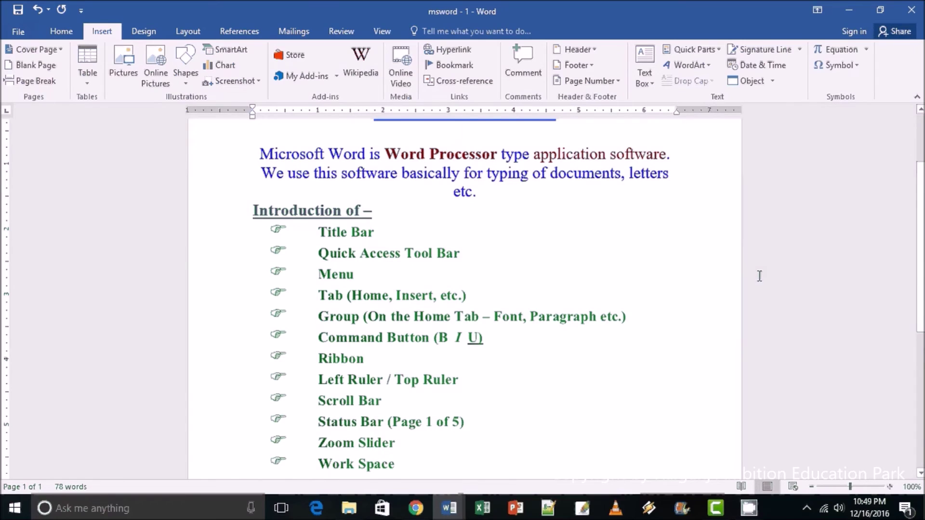
scroll(471, 342, "down", 1)
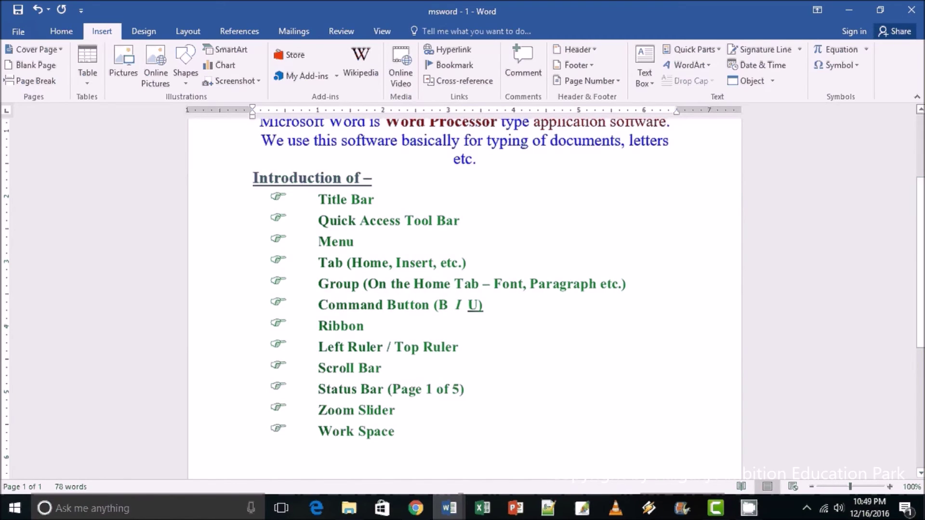
mouse_move(920, 259)
left_mouse_down()
mouse_move(921, 190)
mouse_move(922, 398)
mouse_move(922, 226)
left_mouse_up()
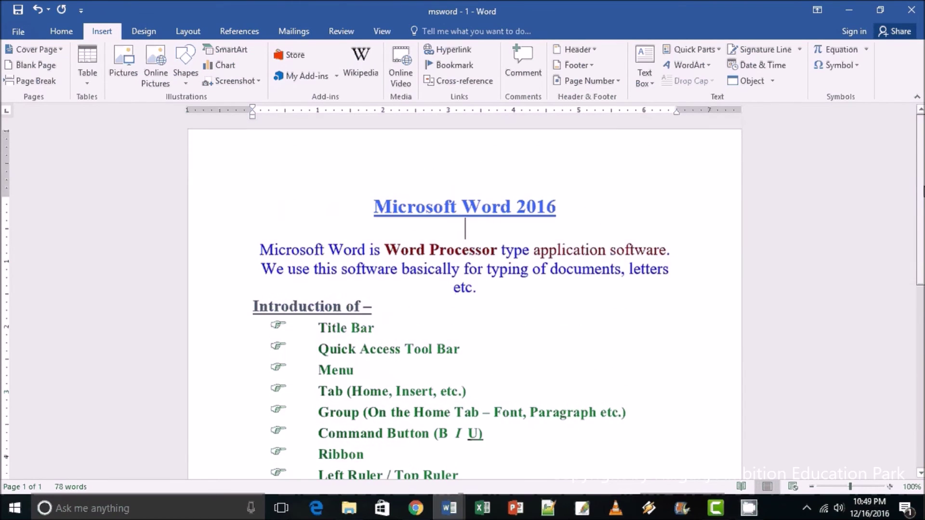
left_click_drag(922, 226, 922, 275)
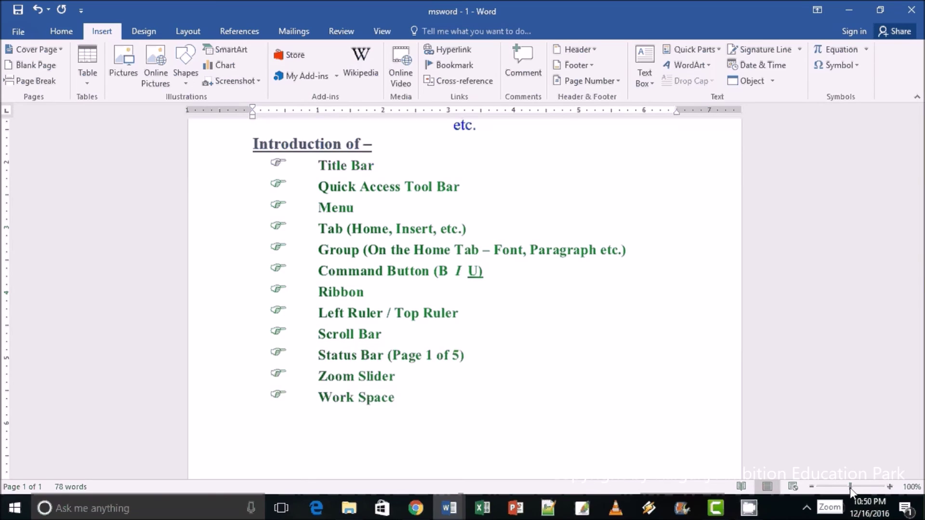
left_click_drag(849, 488, 843, 488)
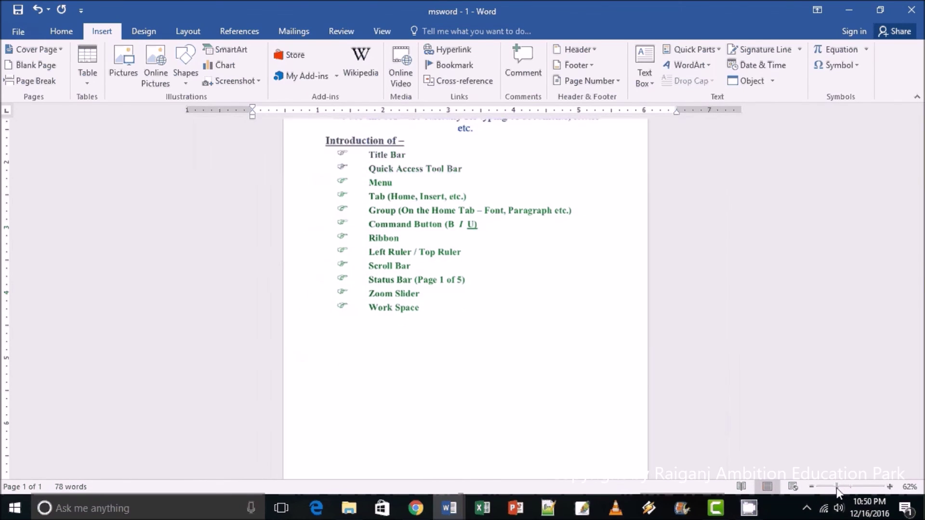
left_click_drag(843, 487, 836, 488)
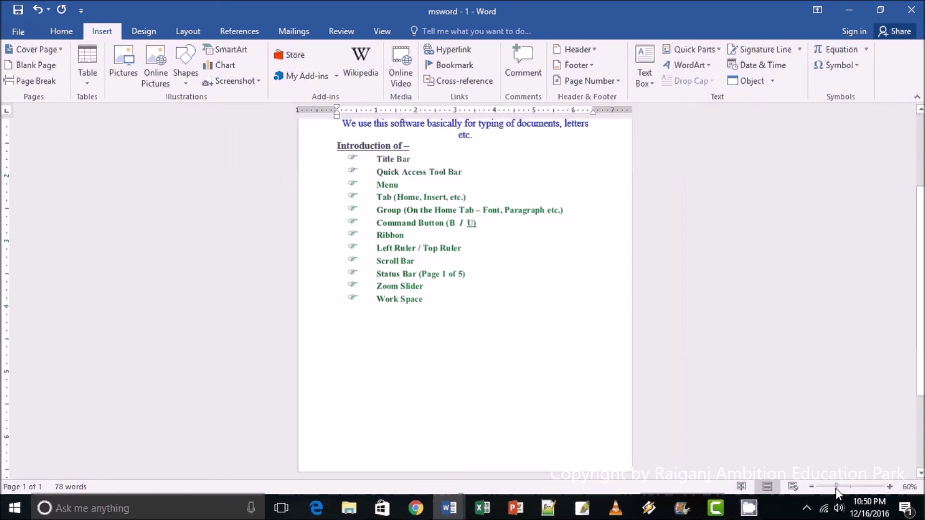
left_click_drag(837, 489, 831, 488)
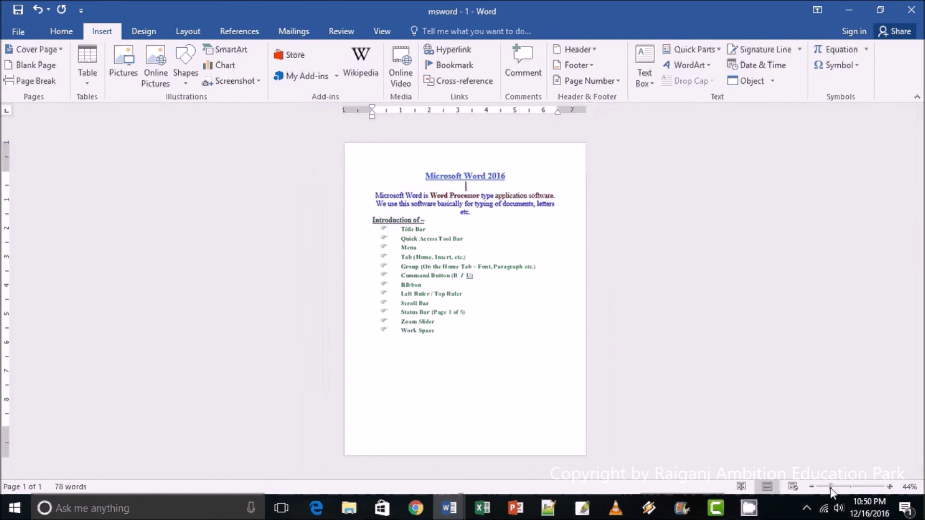
left_click_drag(830, 487, 850, 488)
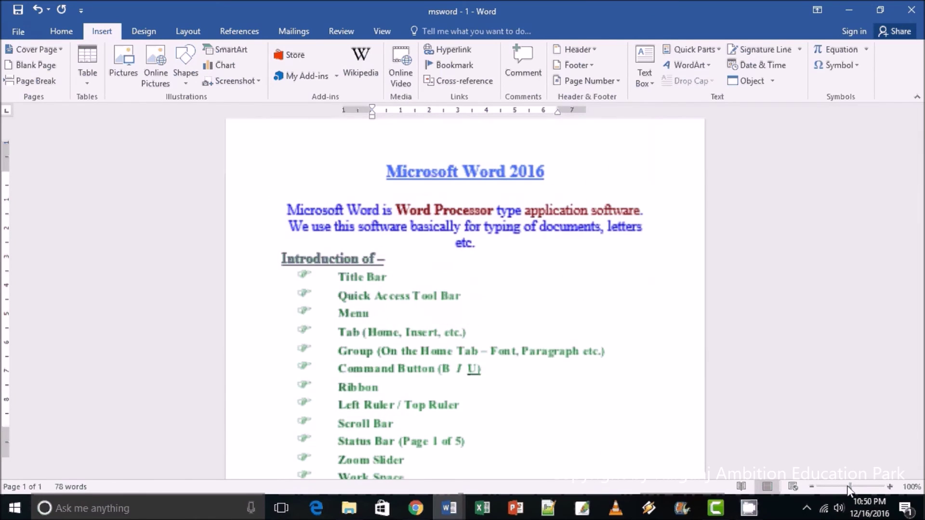
double_click(890, 487)
Step: Zoom the page out to 70% with the slider, then back in to 80%
left_click(811, 486)
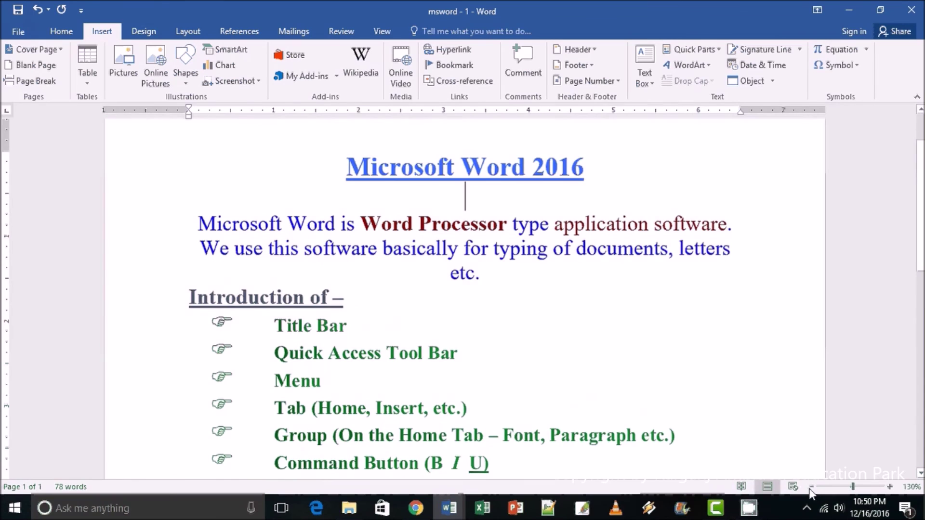
left_click(811, 487)
left_click(812, 486)
left_click(811, 487)
left_click(811, 486)
left_click(811, 486)
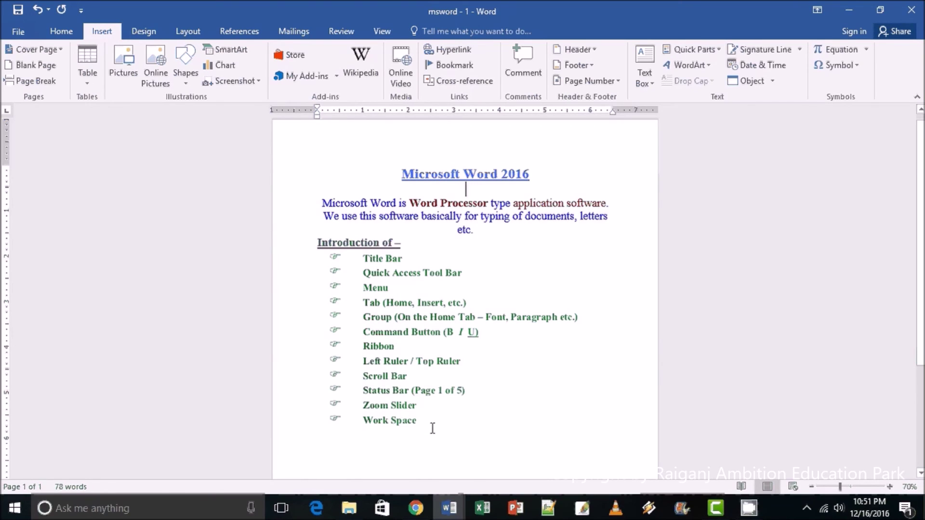
left_click(890, 486)
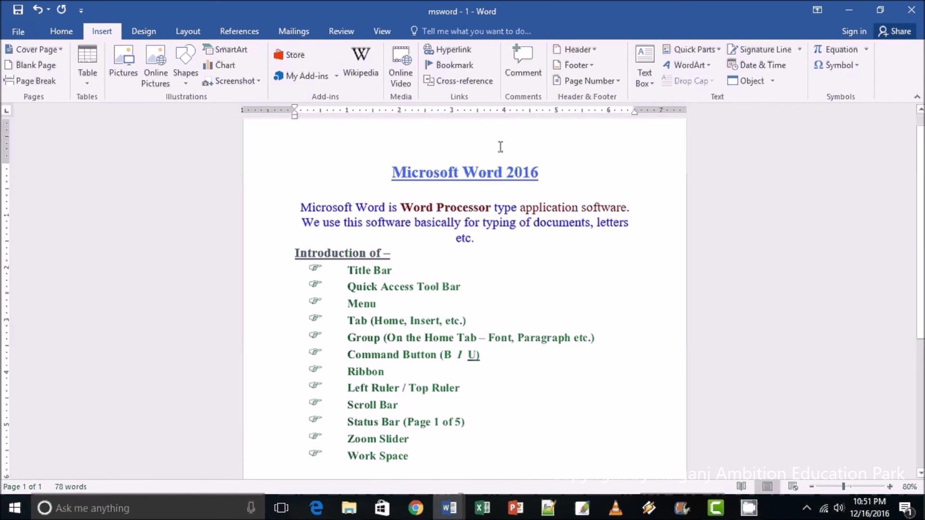